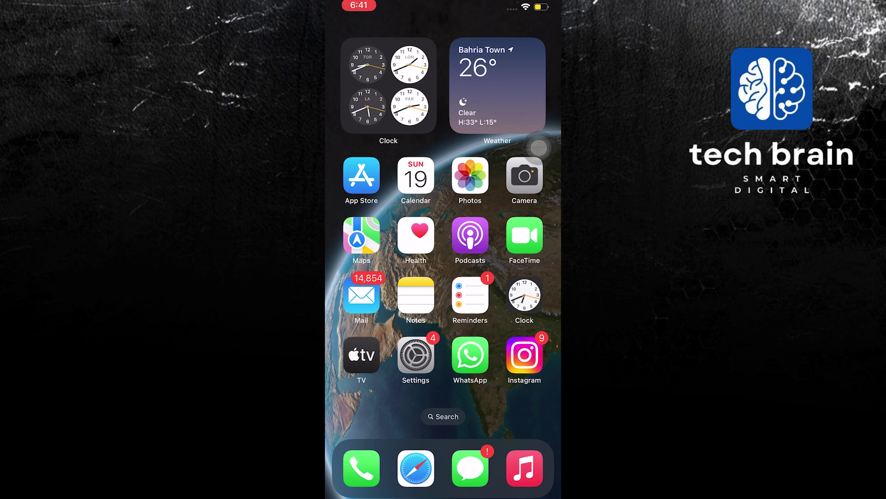
# - Launch Instagram and go to your own profile page with its post grid
pyautogui.click(524, 356)
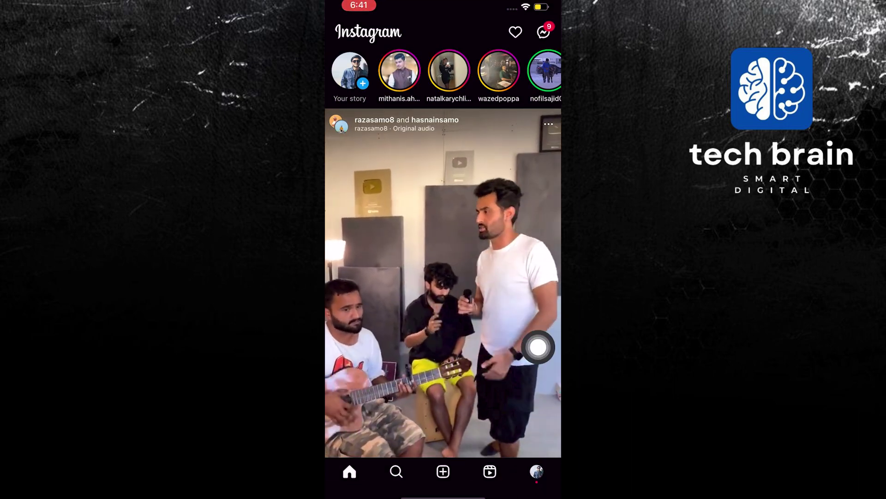
pyautogui.click(536, 472)
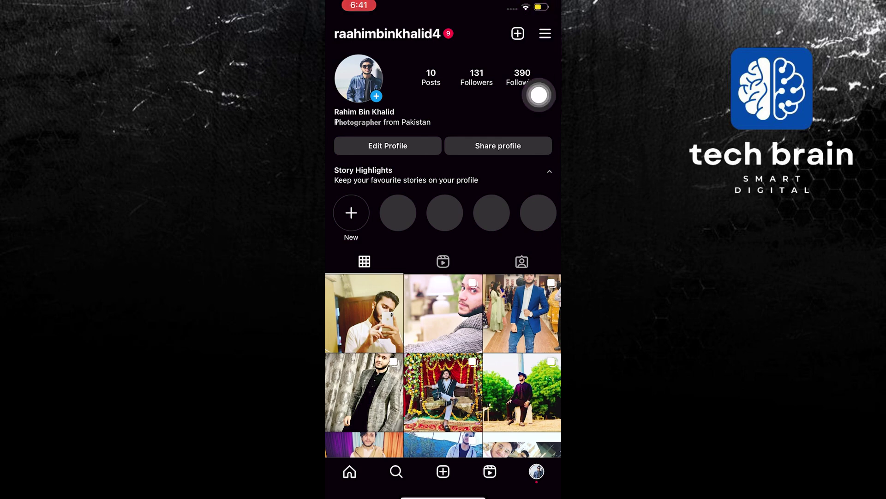
# - Open Settings from the profile's hamburger menu
pyautogui.click(545, 33)
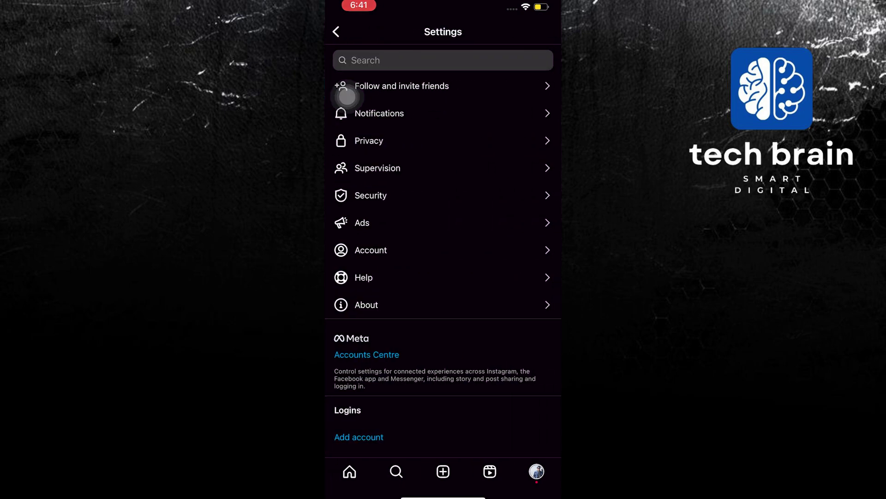
pyautogui.scroll(-2, 444, 250)
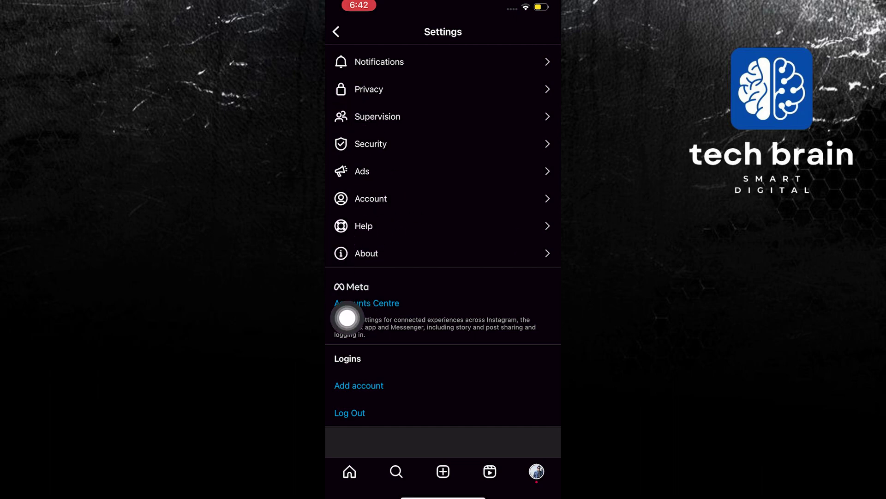
# - Open Help from the Settings list
pyautogui.click(364, 226)
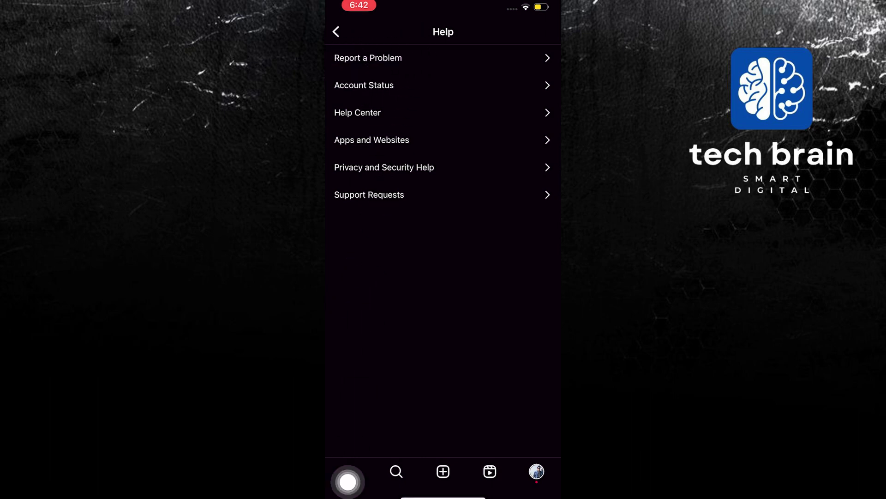
# - Start a new Report a Problem, including logs, to reach the empty description field
pyautogui.click(443, 57)
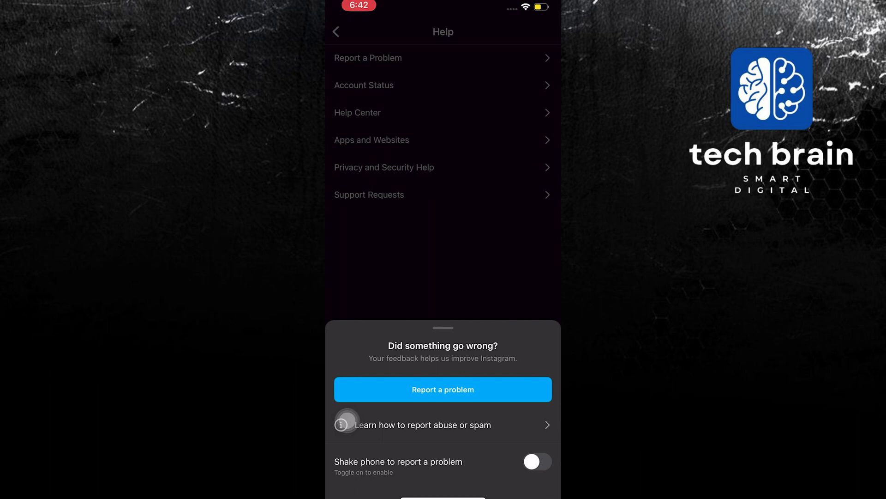
pyautogui.click(443, 389)
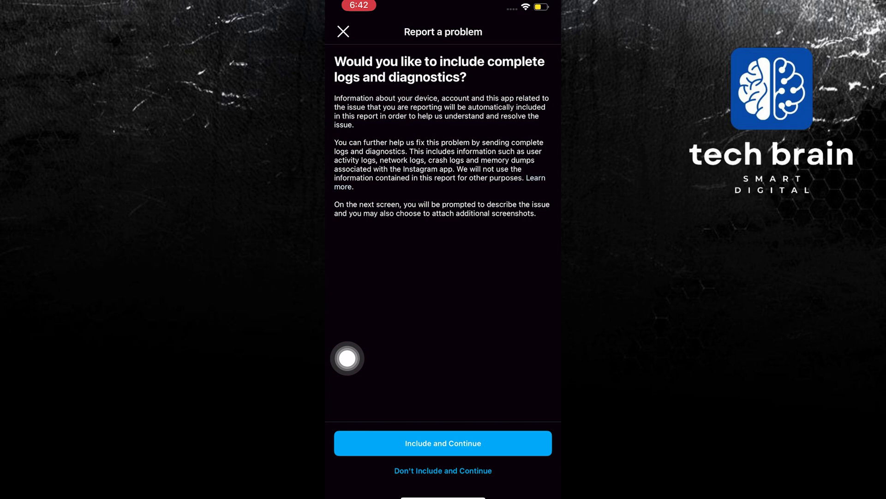
pyautogui.click(442, 442)
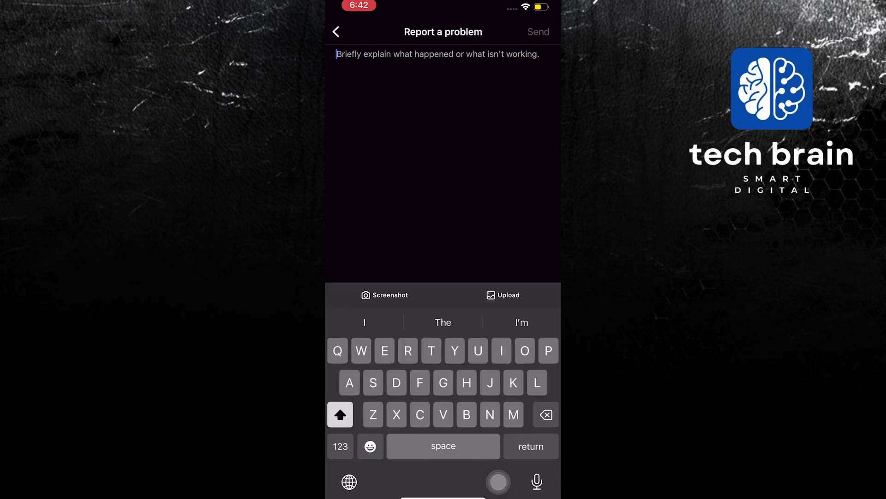
pyautogui.write('Hi')
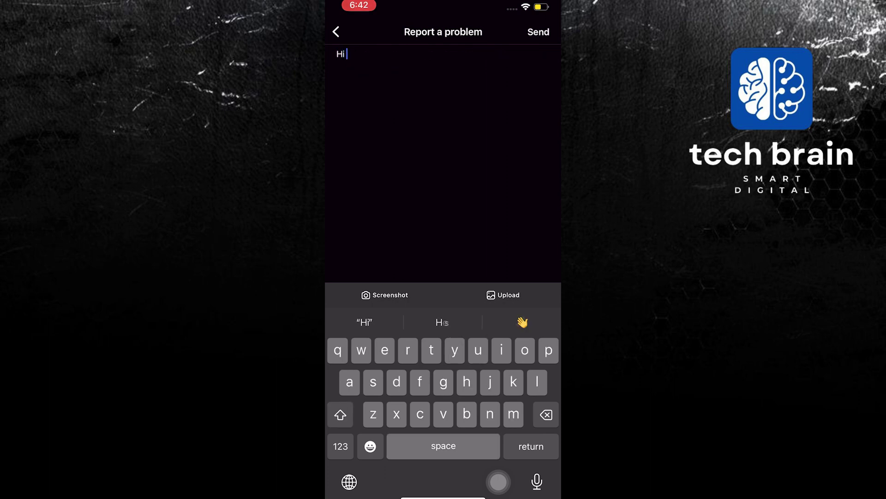
pyautogui.write(', i')
pyautogui.write(' ne')
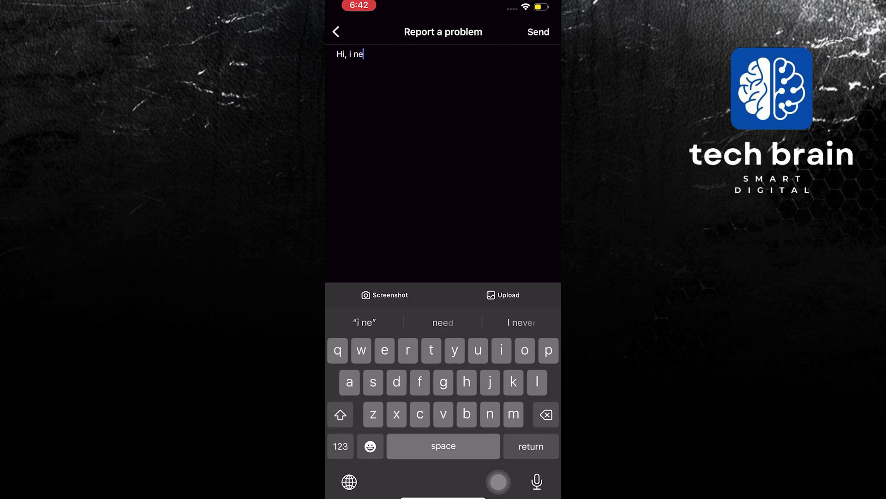
# - Fix a typo in the report message beginning "Hi, i need to u"
pyautogui.write('ed to u')
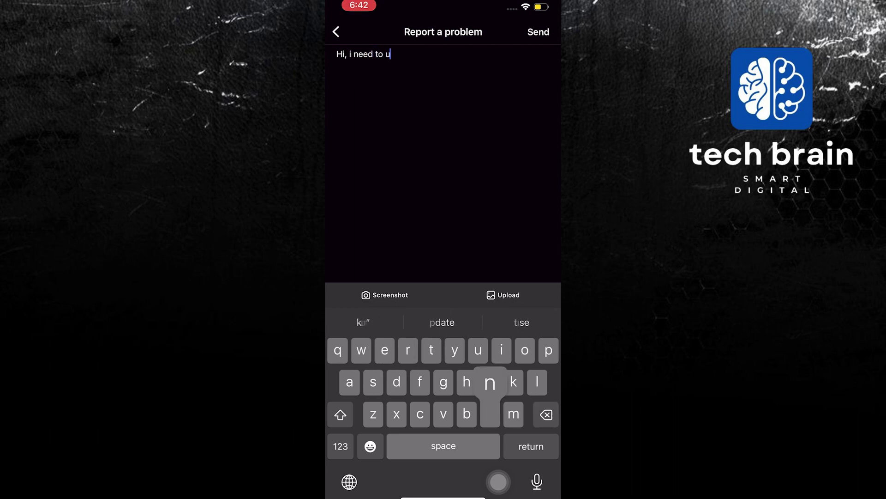
pyautogui.write('nfollow everyone')
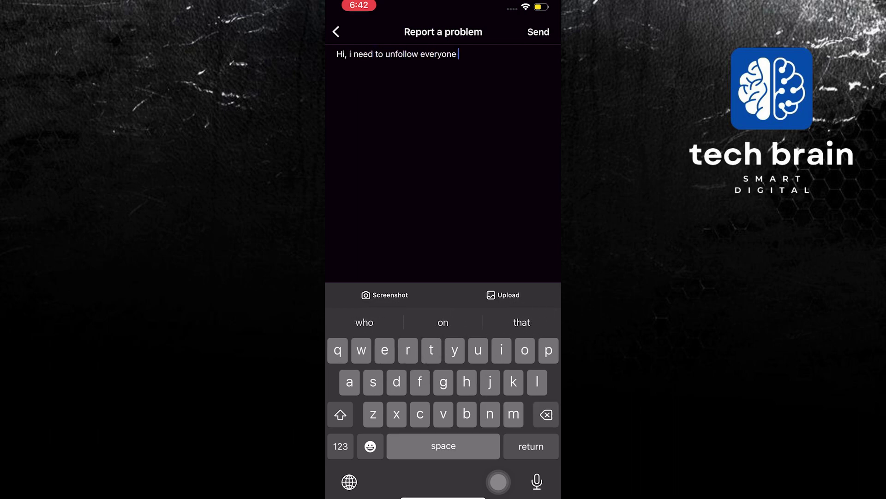
pyautogui.write(' from my account. Pleas')
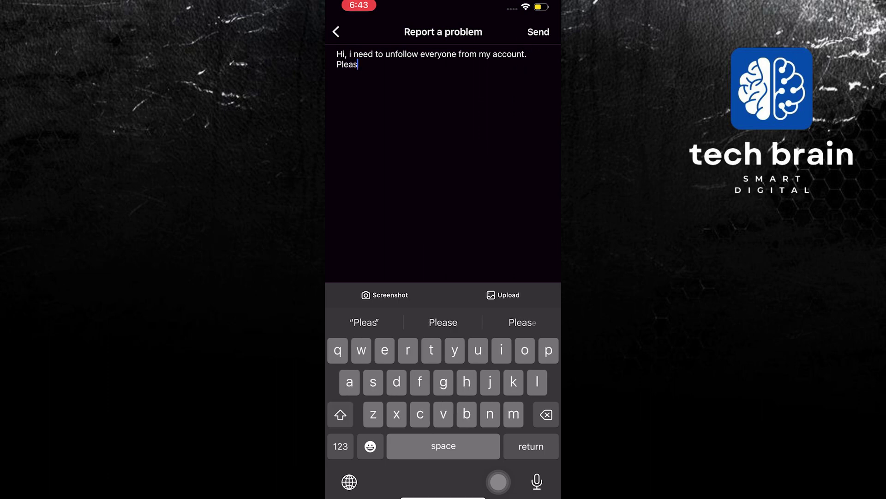
pyautogui.write('e help me')
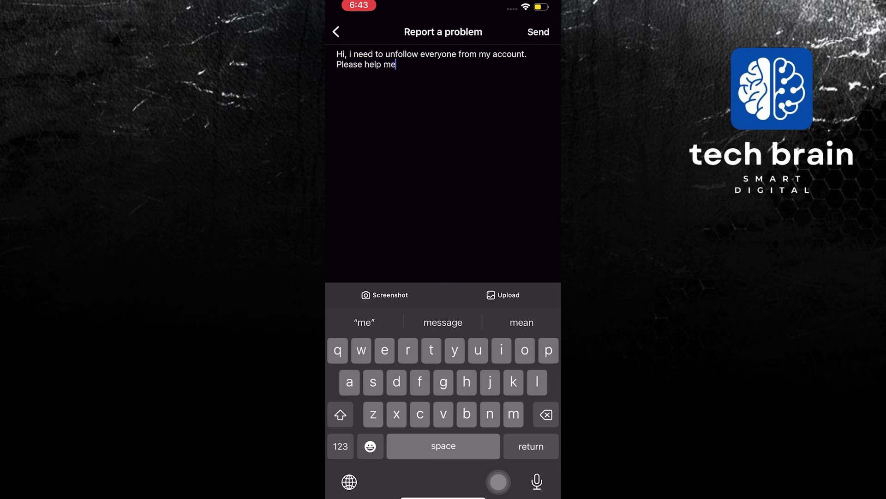